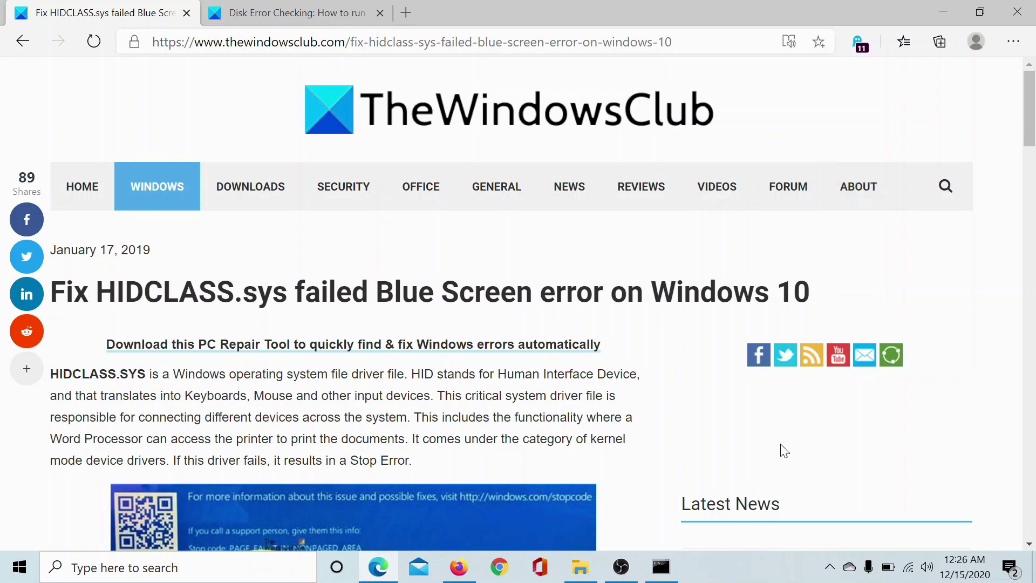
- Scroll the HIDCLASS.sys article to its list of four suggested fixes
scroll(782, 448, "down", 5)
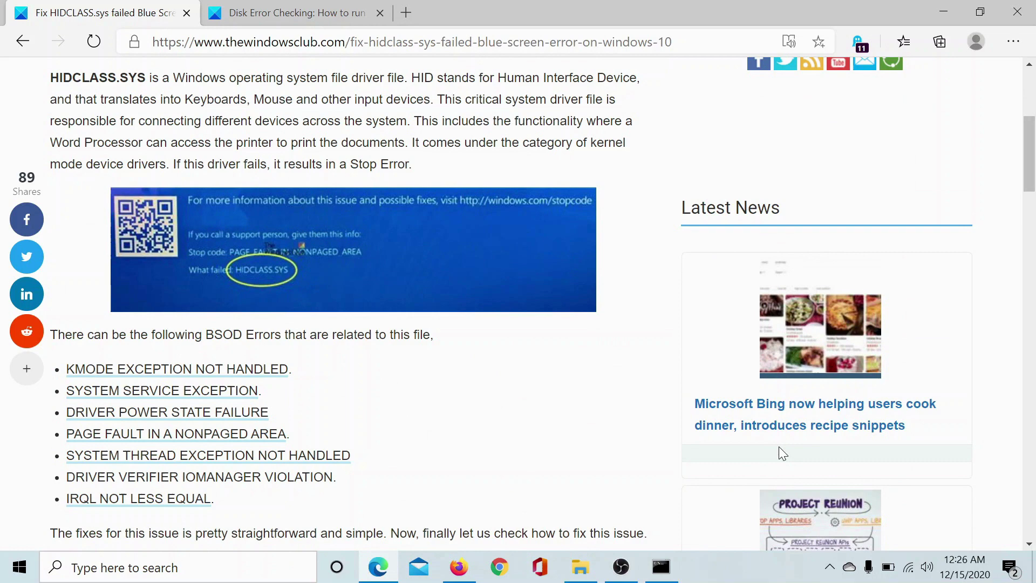
scroll(783, 453, "down", 8)
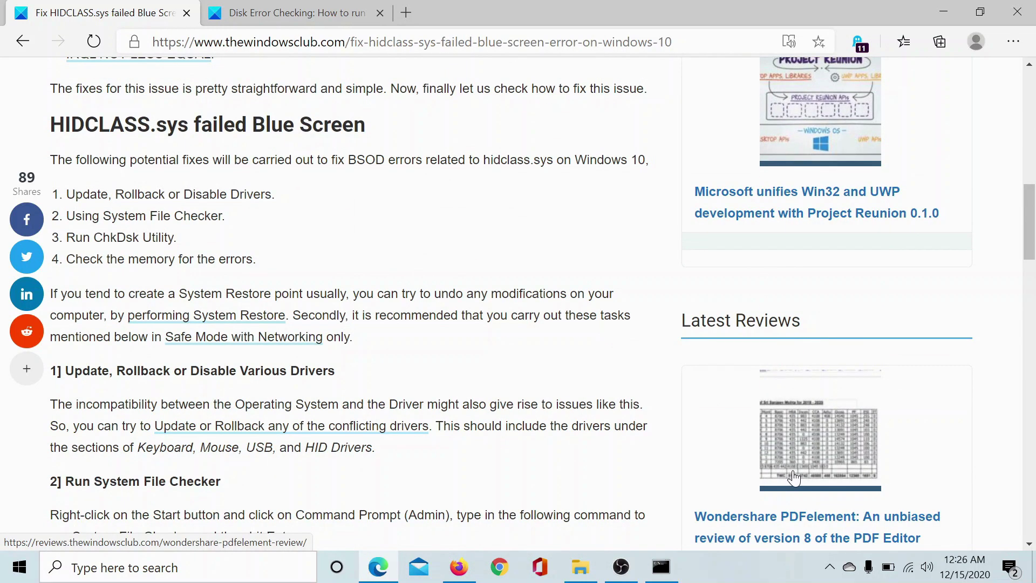
scroll(809, 437, "up", 1)
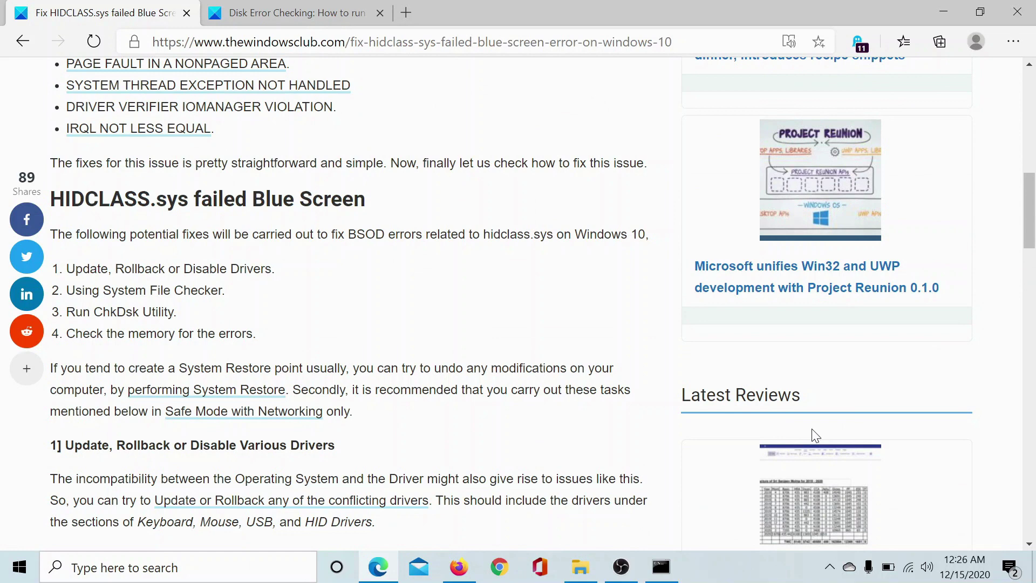
- Launch Device Manager with devmgmt.msc from the Run box
key("super+r")
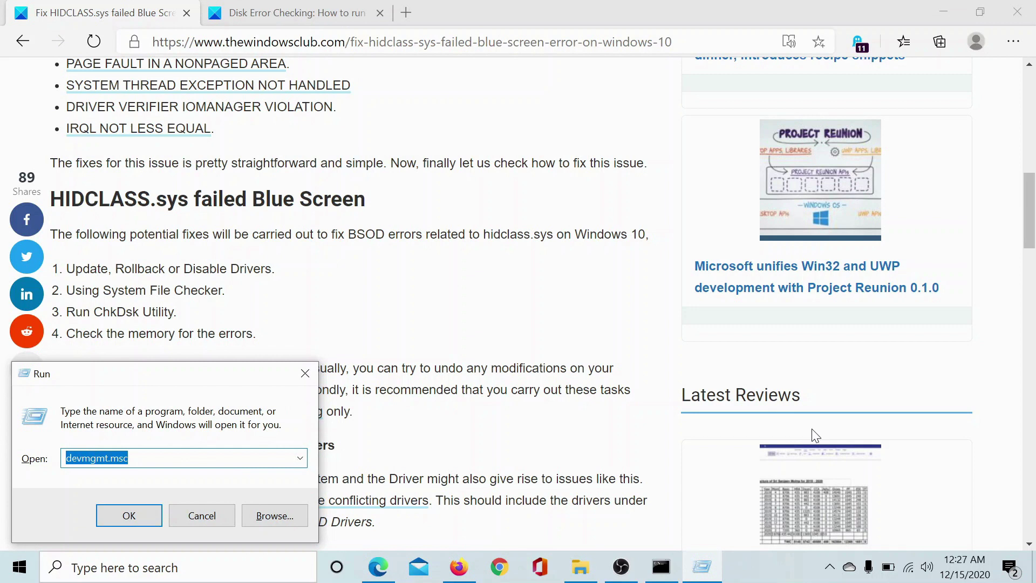
key("End")
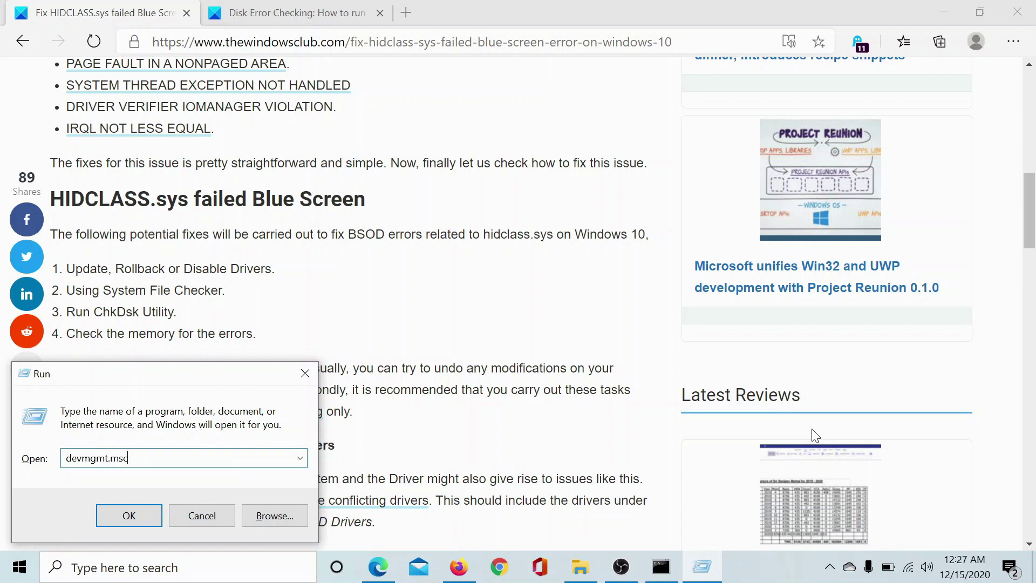
key("Return")
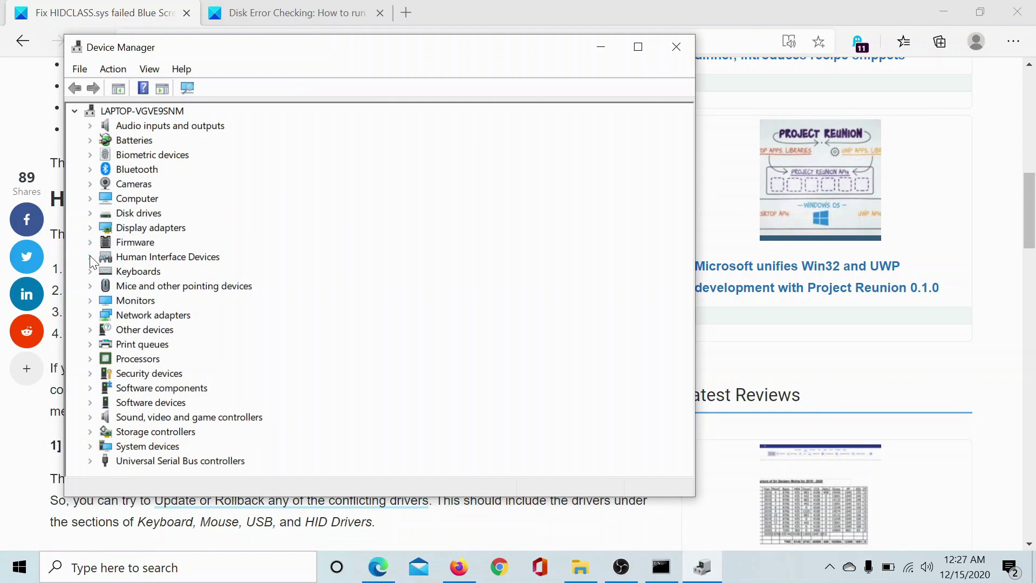
- Search automatically for a newer ASUS Precision Touchpad driver under Human Interface Devices, then return to the article
left_click(90, 258)
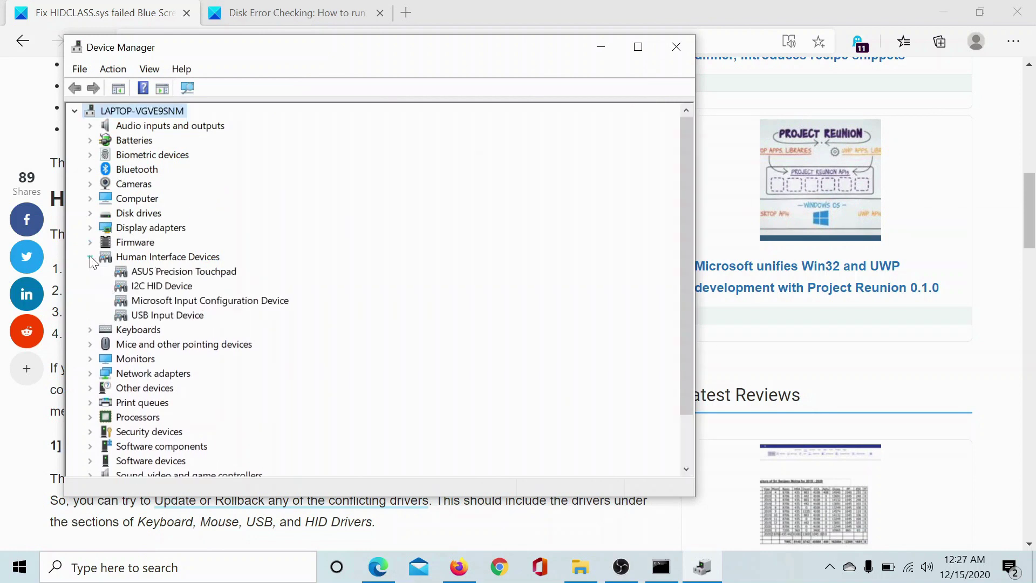
right_click(169, 273)
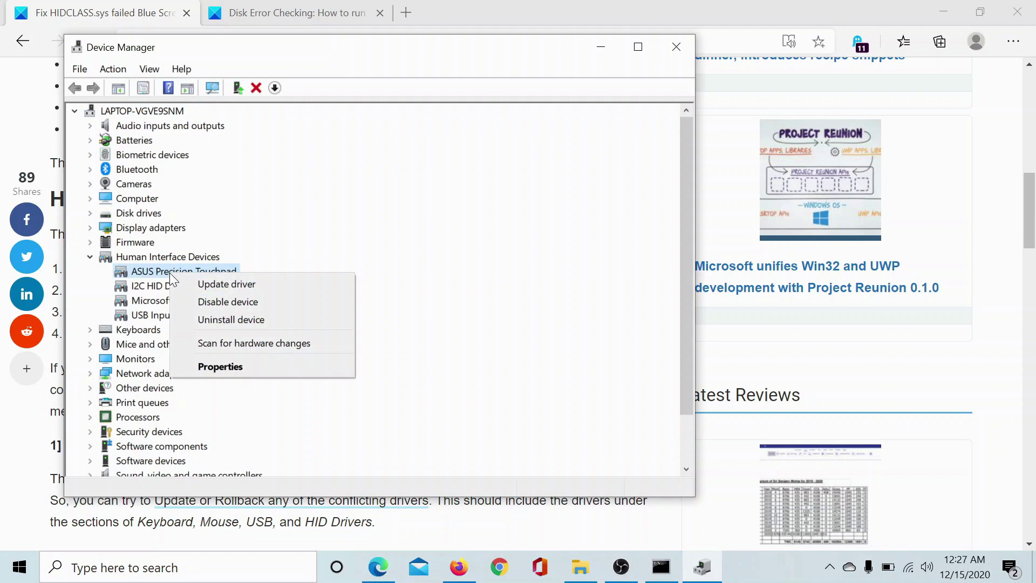
left_click(222, 284)
left_click(287, 244)
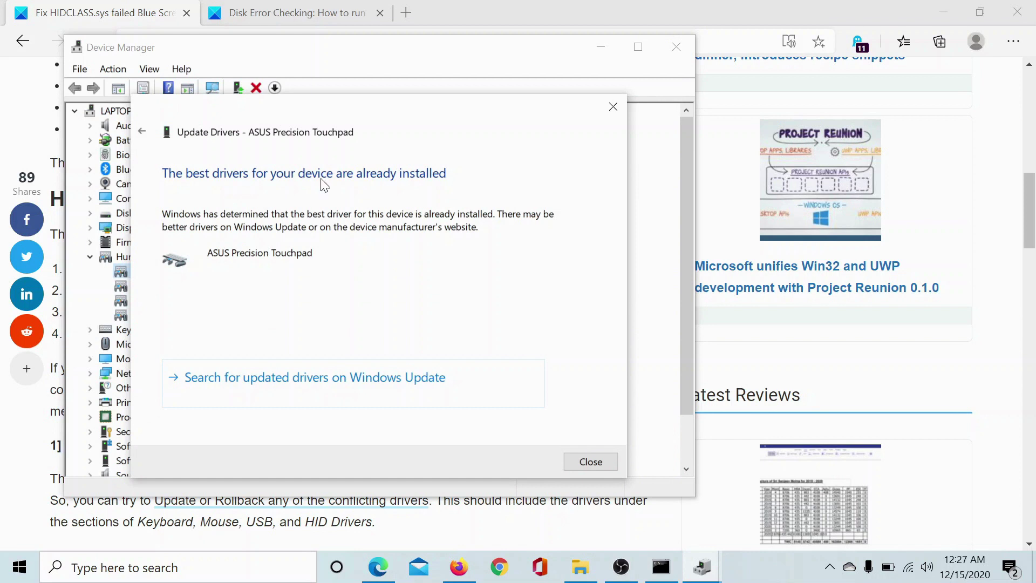
left_click(614, 108)
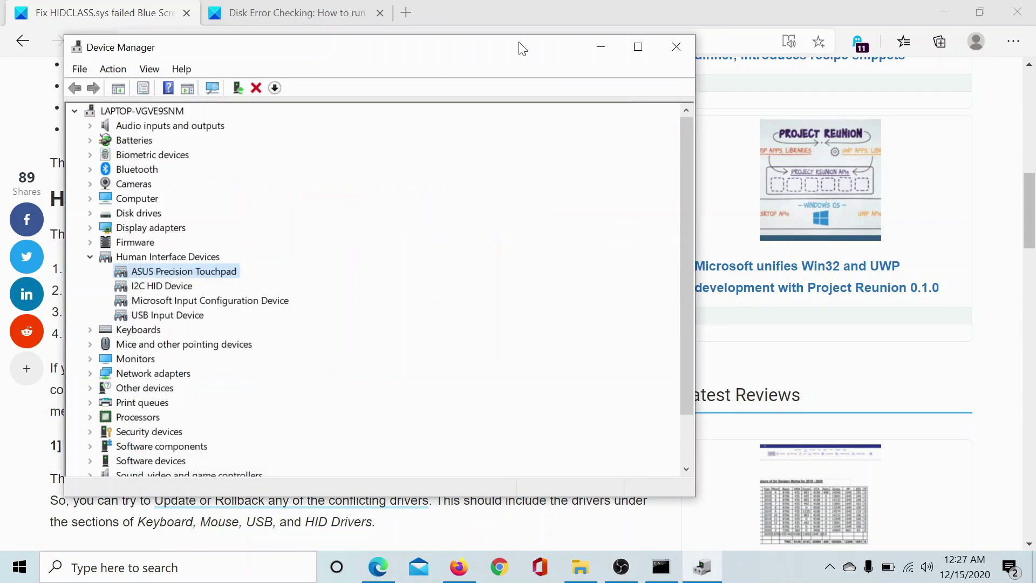
left_click(102, 8)
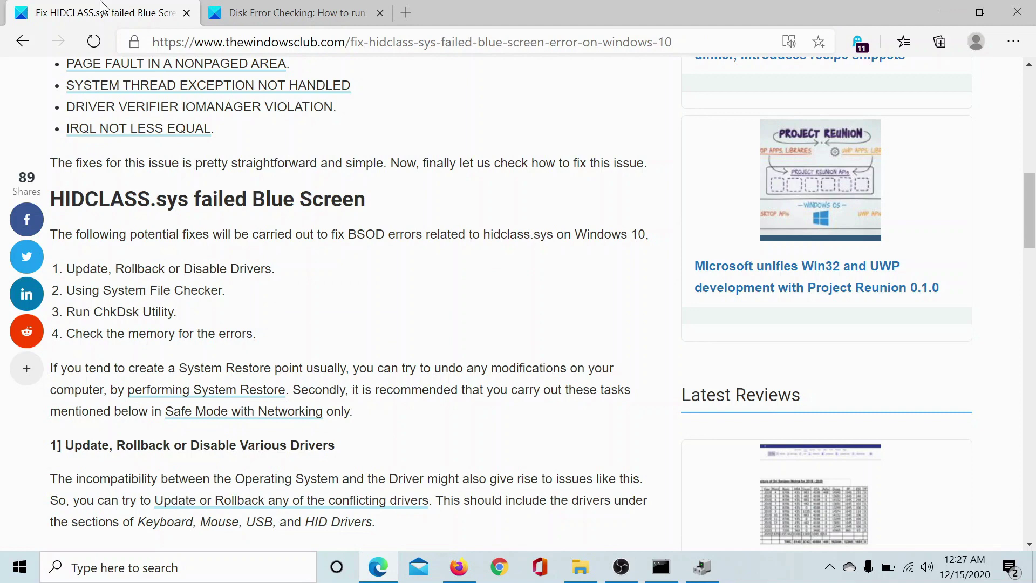
- Search Windows for 'command' and open Command Prompt as administrator
left_click(156, 566)
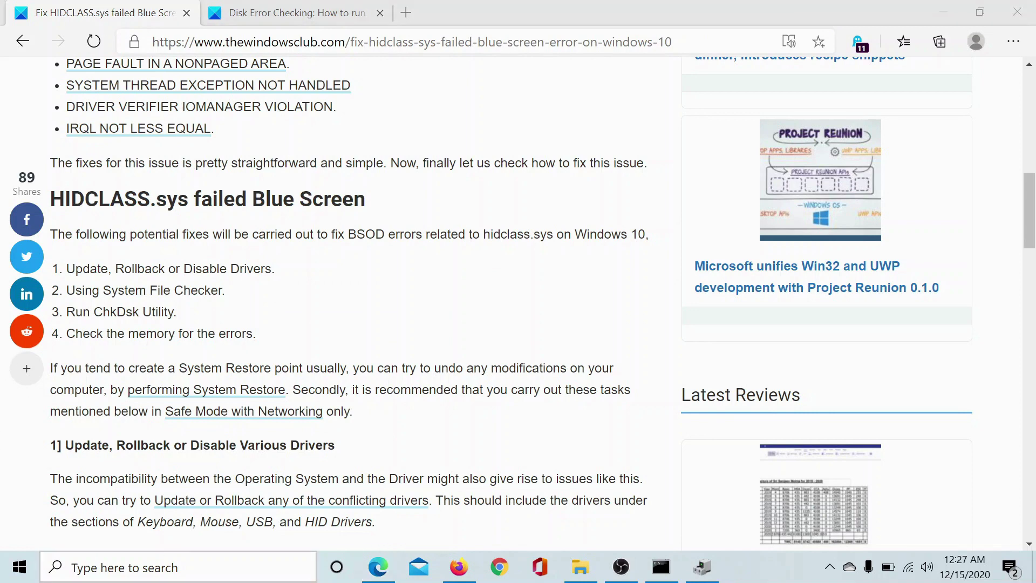
type("comm")
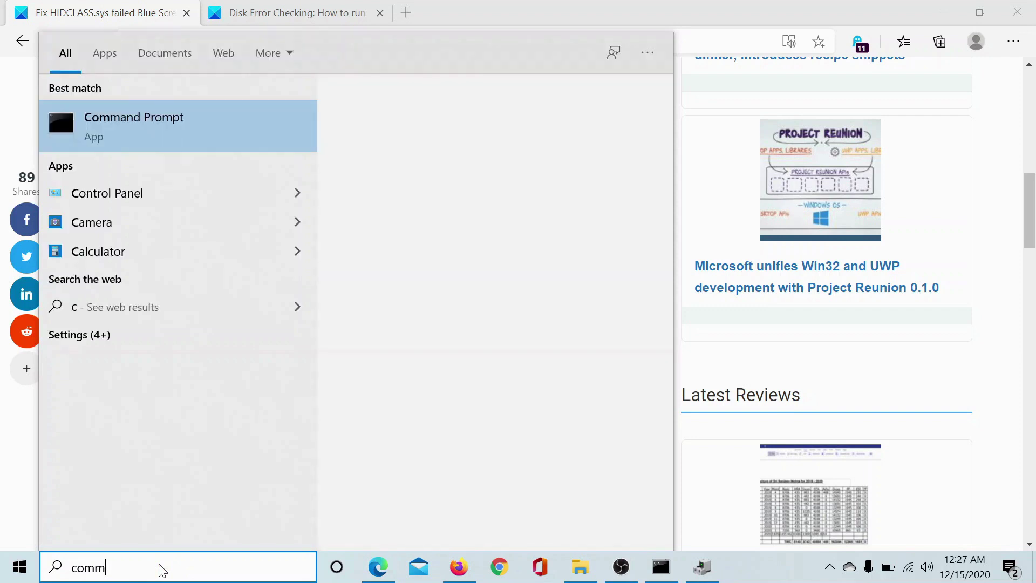
type("and")
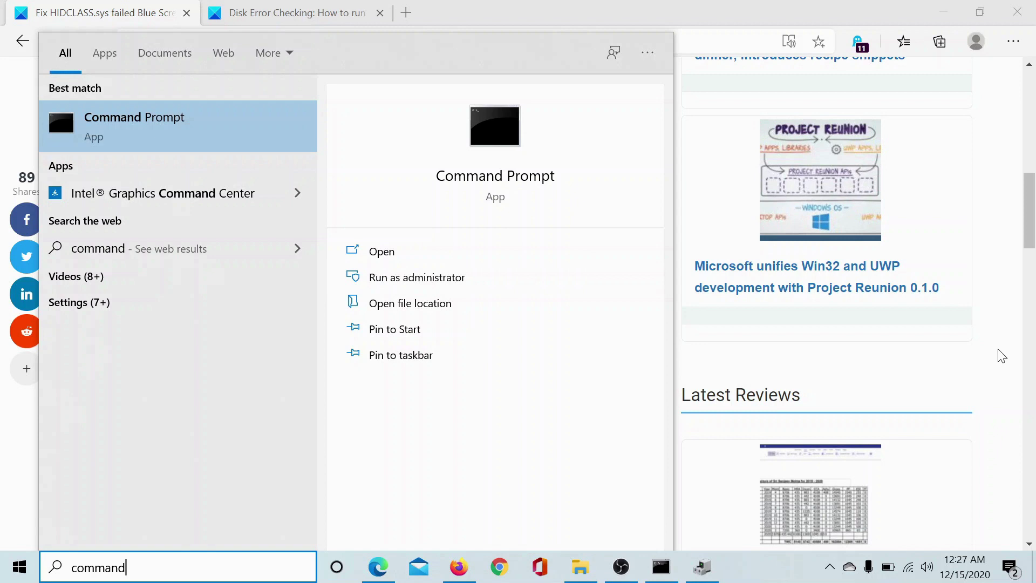
left_click(661, 567)
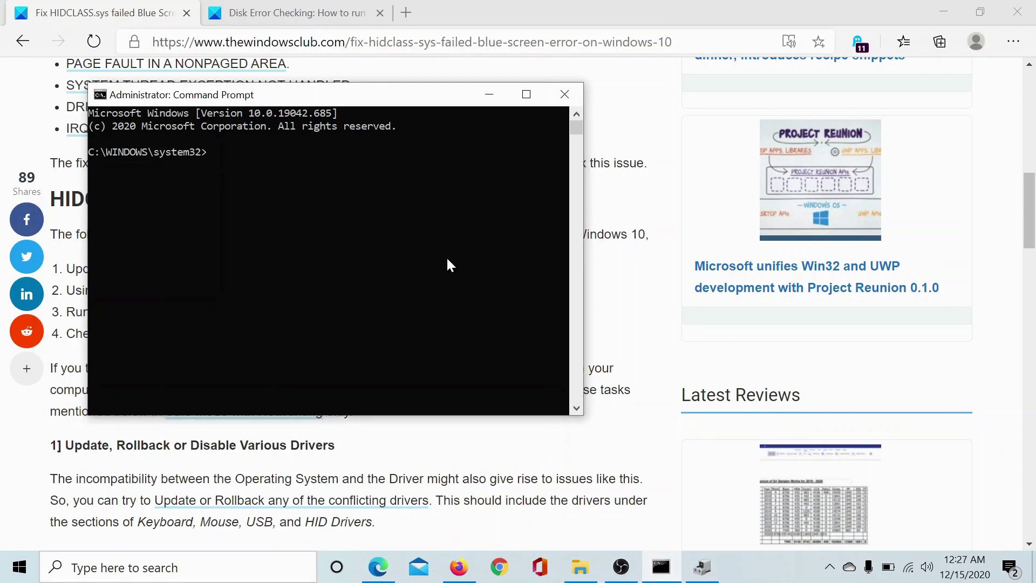
- Run sfc /scannow in the administrator Command Prompt
type("sfc /scannow")
key("Return")
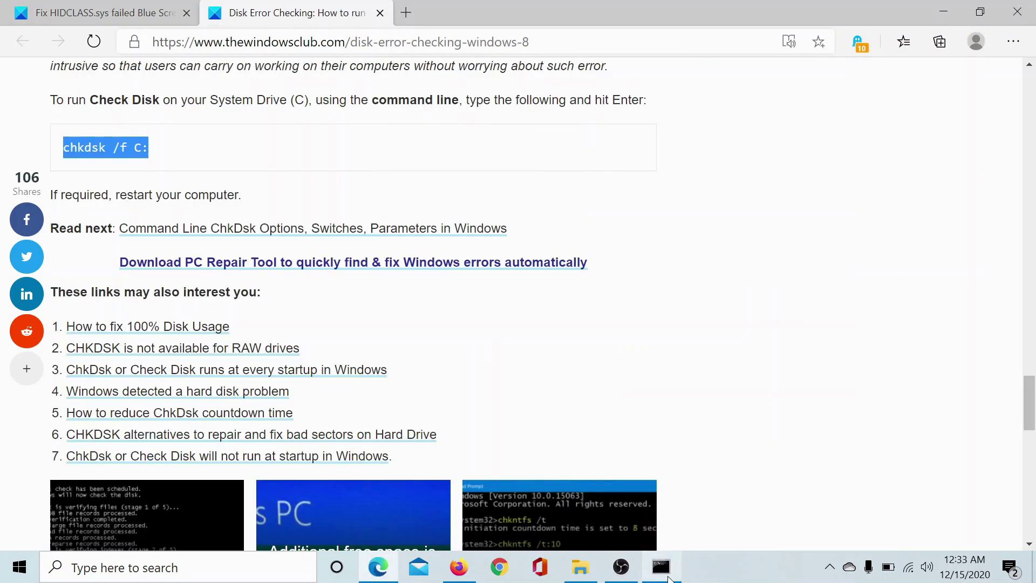
left_click(666, 577)
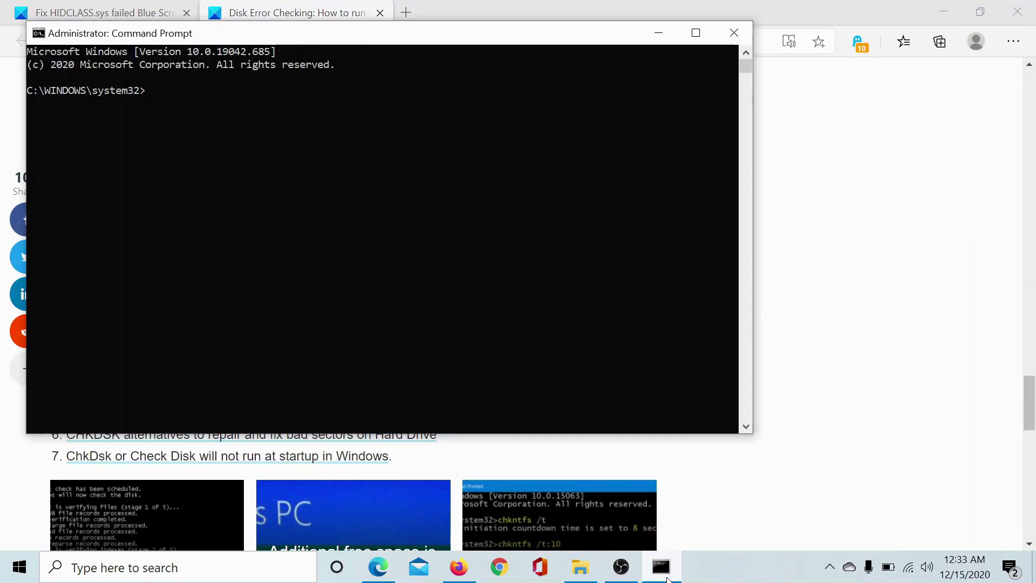
- Copy the chkdsk /f C: command from the Disk Error Checking article
left_click(667, 578)
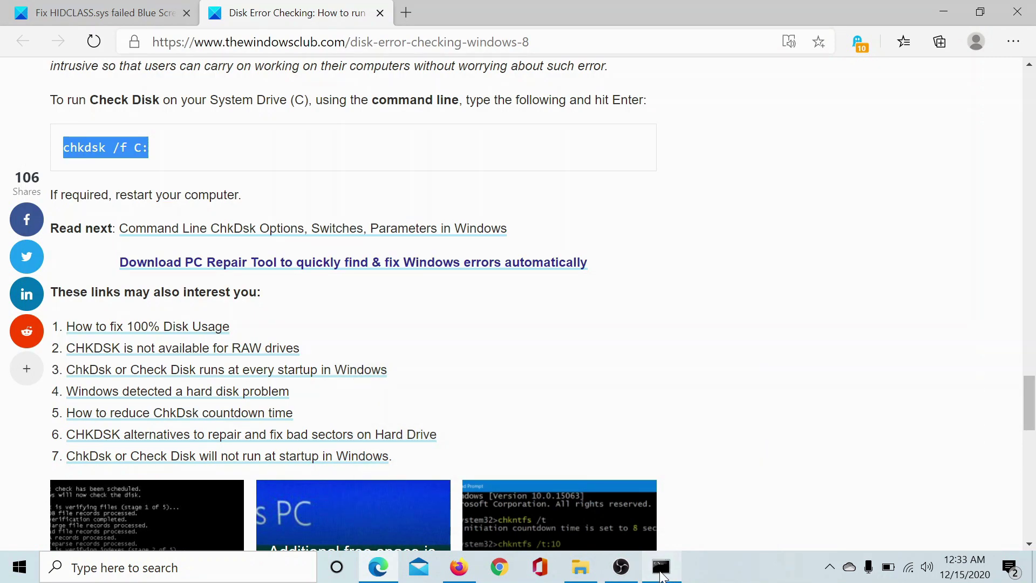
left_click(263, 150)
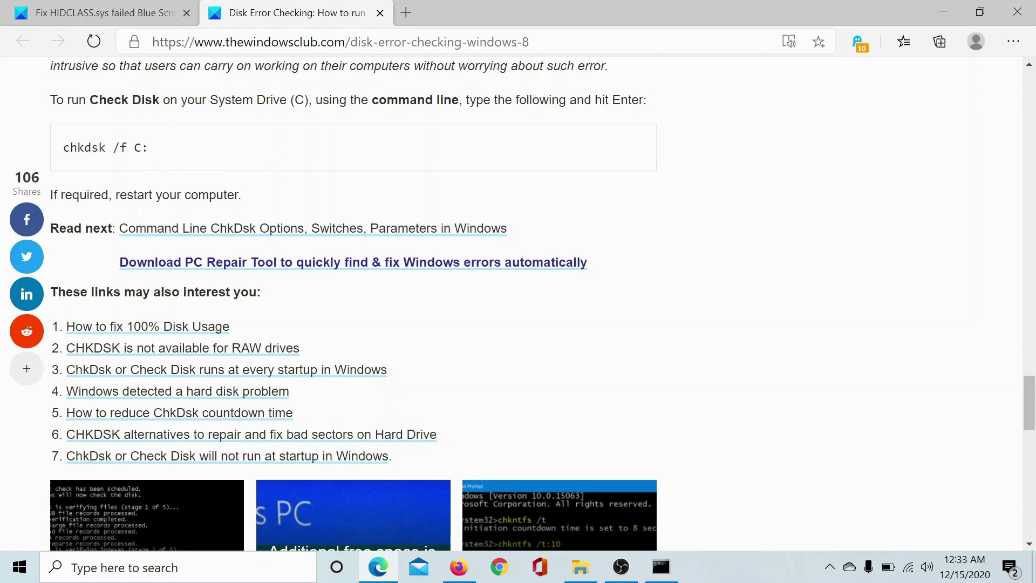
left_click_drag(149, 147, 63, 147)
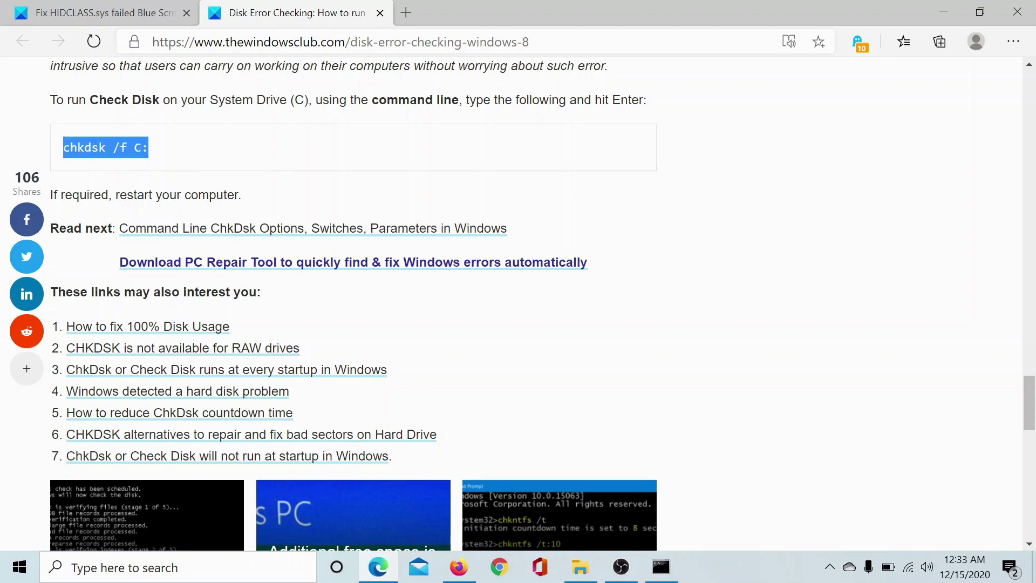
right_click(139, 150)
left_click(181, 163)
- Paste chkdsk /f C: at the prompt and answer Y to schedule the check at next restart
left_click(662, 567)
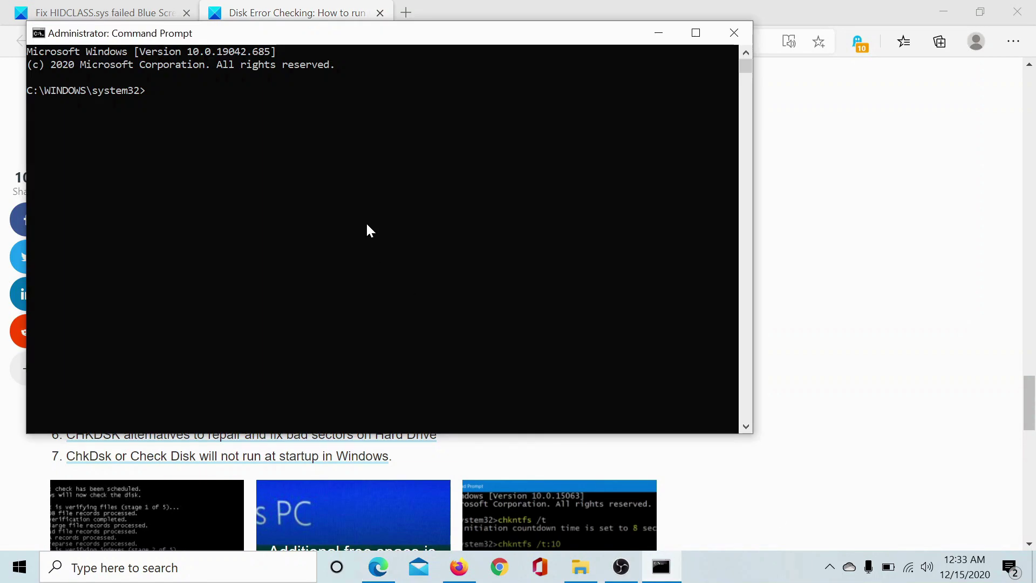
right_click(240, 93)
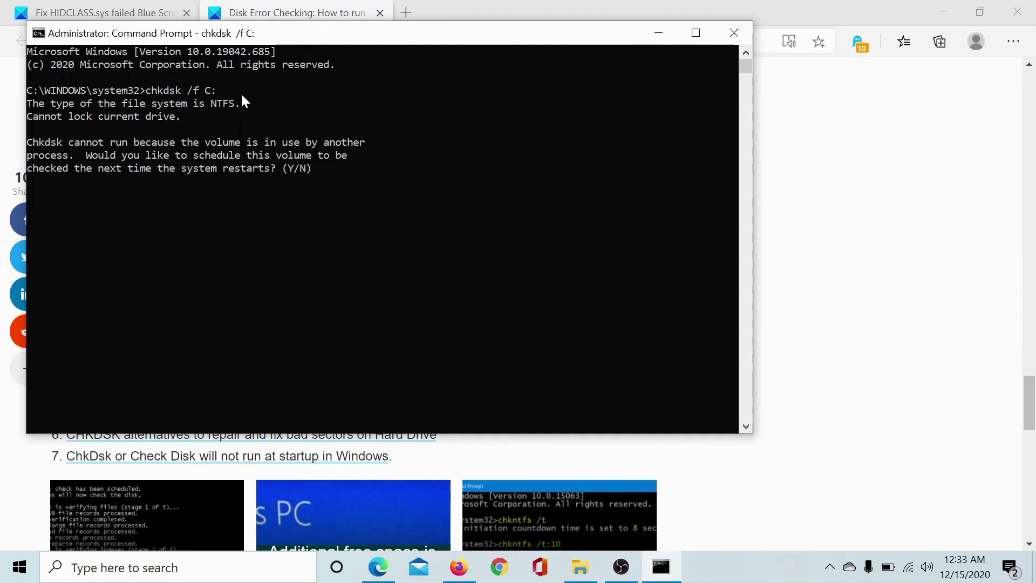
type("Y")
key("Return")
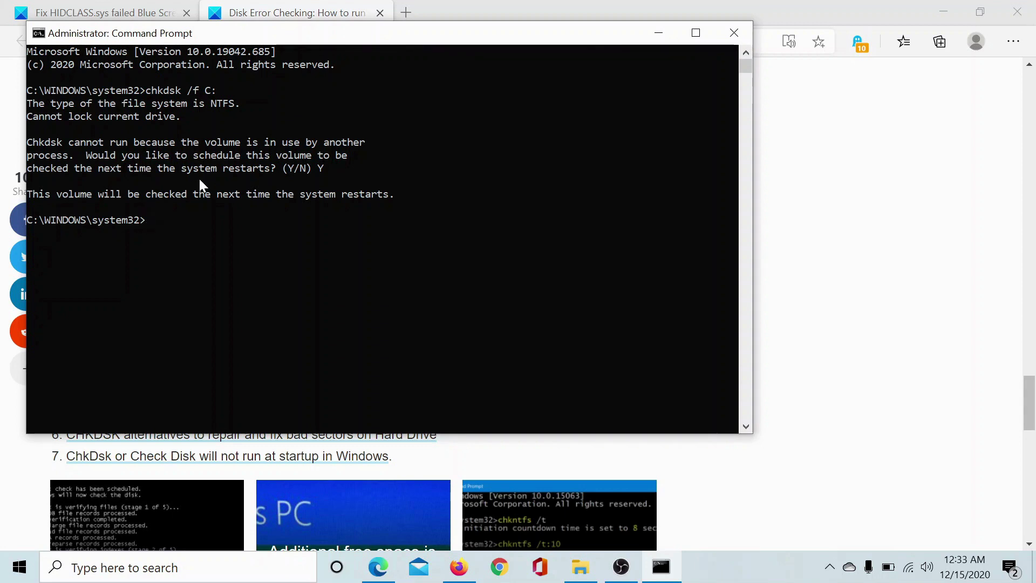
- Switch to the Fix HIDCLASS.sys tab and copy mdsched.exe from its memory-check section
left_click(872, 199)
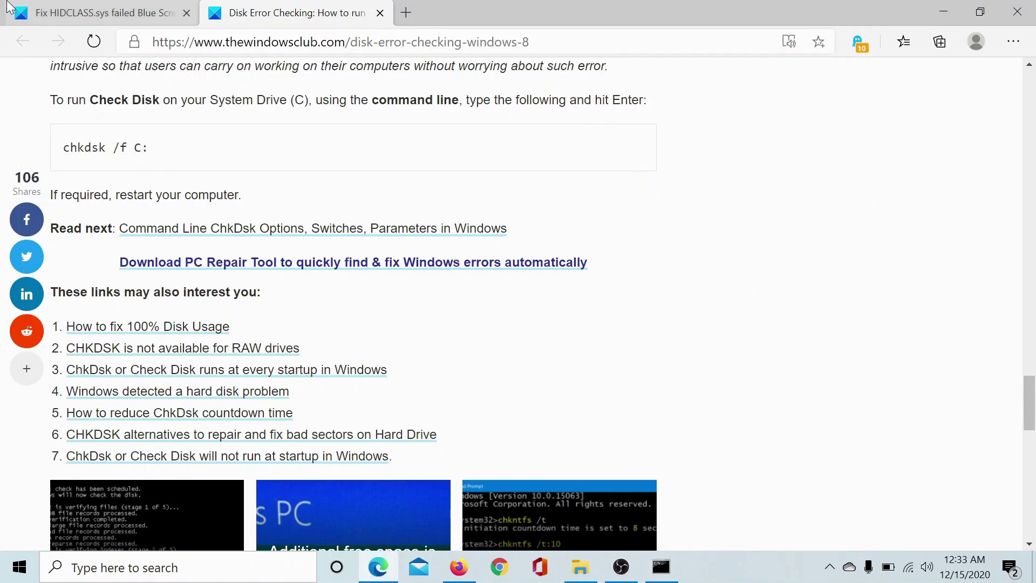
left_click(51, 10)
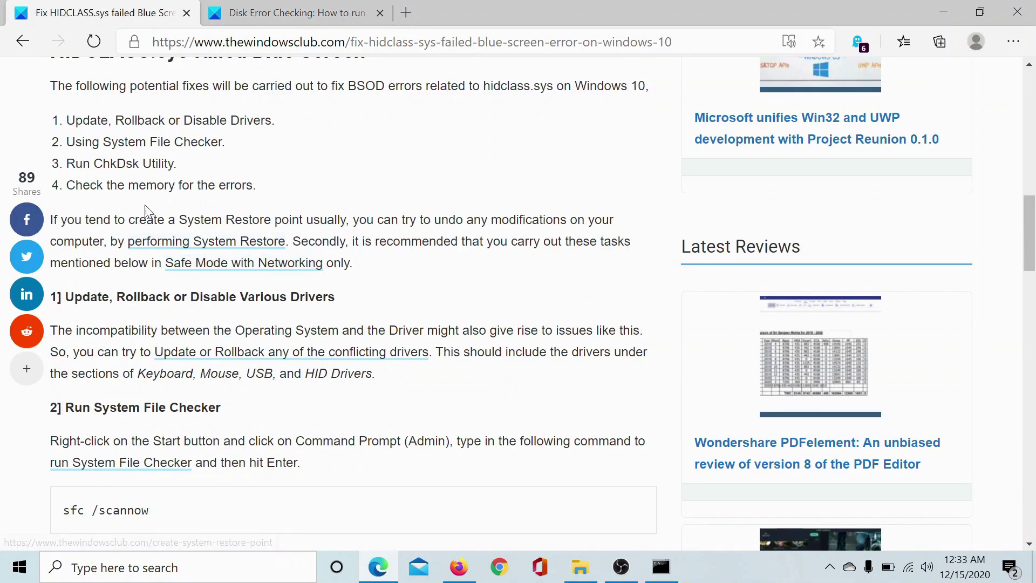
left_click_drag(66, 185, 264, 197)
scroll(264, 198, "down", 10)
scroll(265, 198, "down", 10)
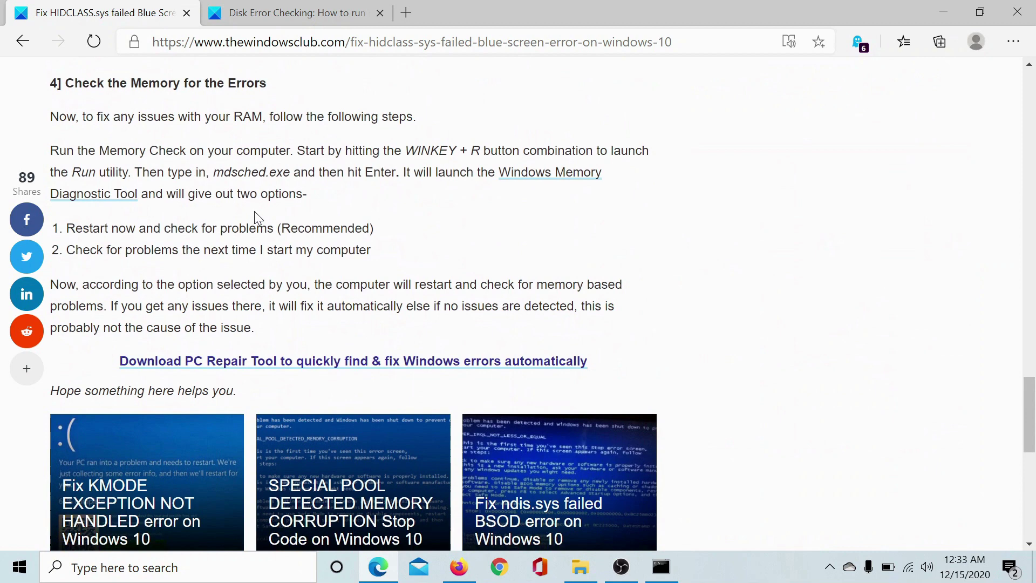
left_click_drag(213, 172, 290, 172)
right_click(276, 171)
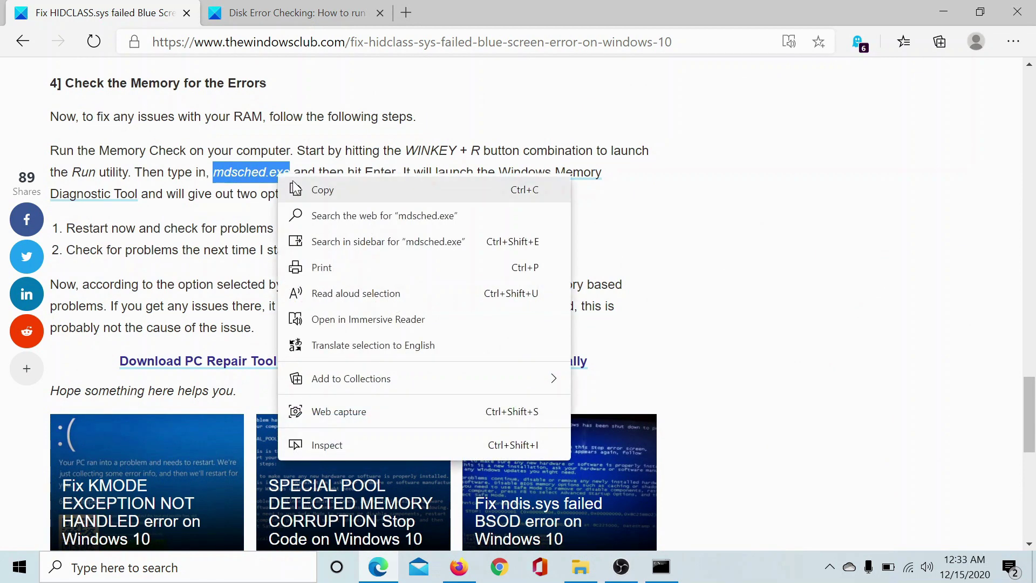
left_click(294, 189)
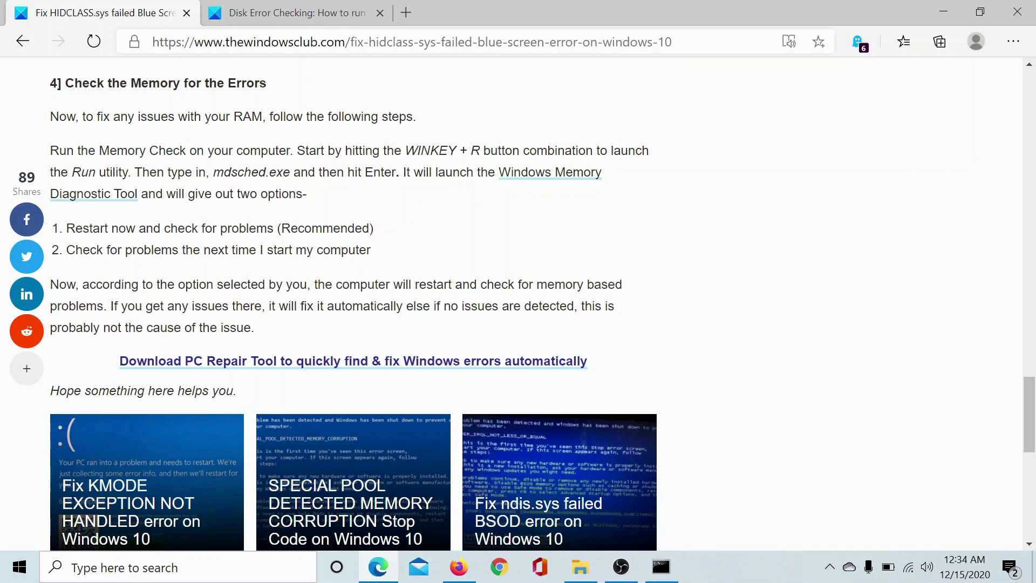
key("super+r")
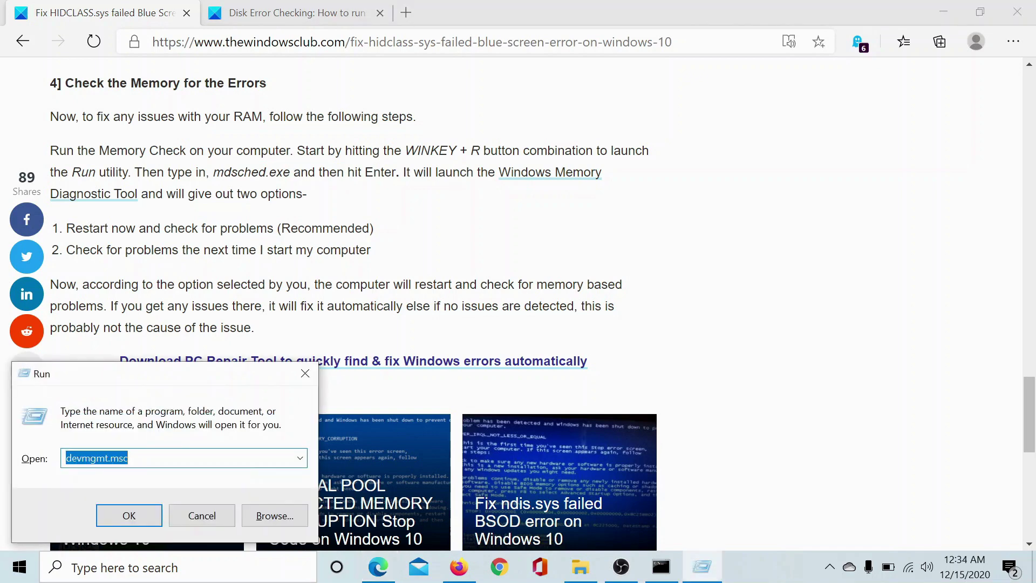
key("ctrl+v")
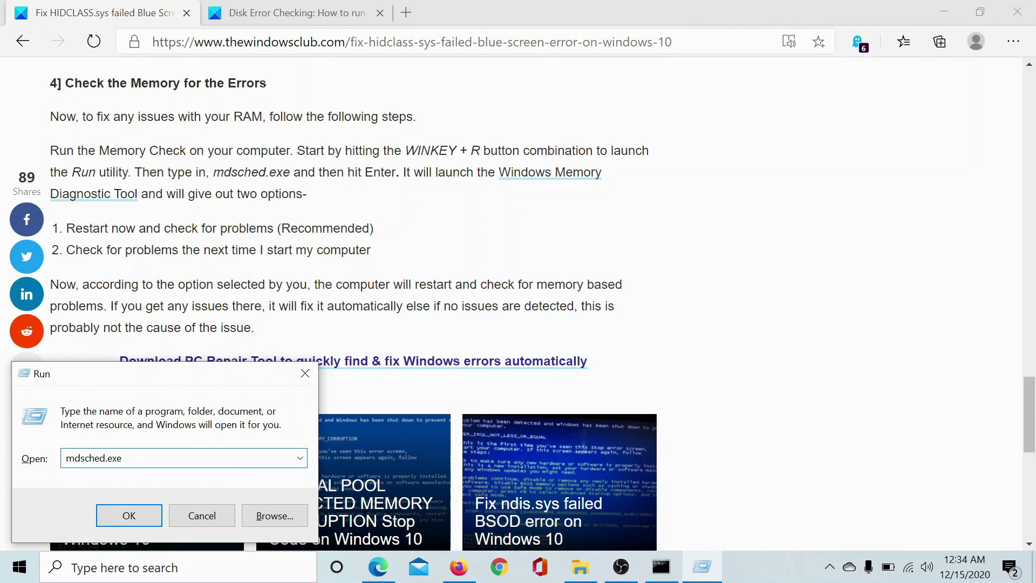
key("Return")
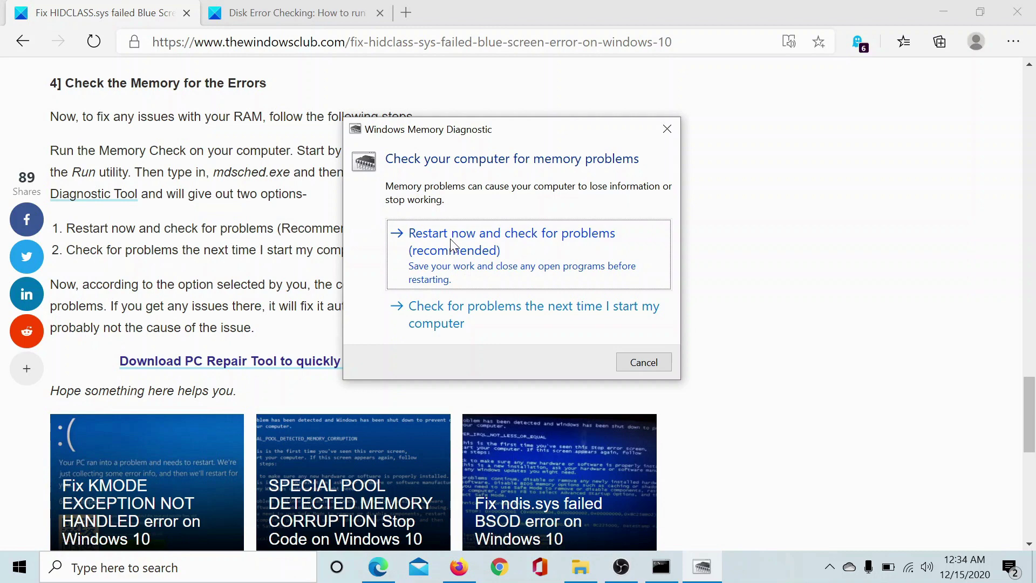
key("Escape")
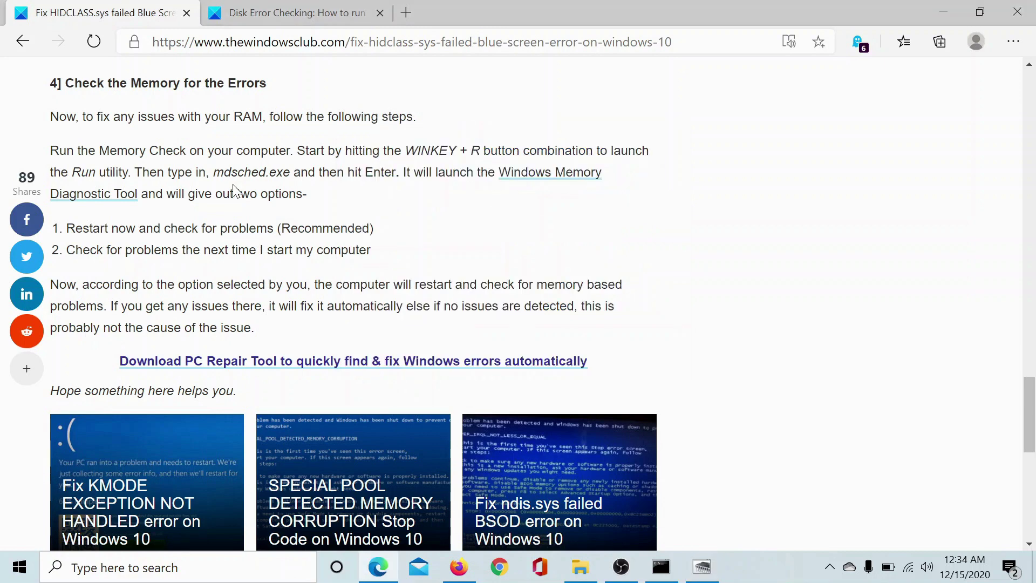
- Drag the scrollbar back to the top of the HIDCLASS.sys article
left_click_drag(1032, 394, 1029, 87)
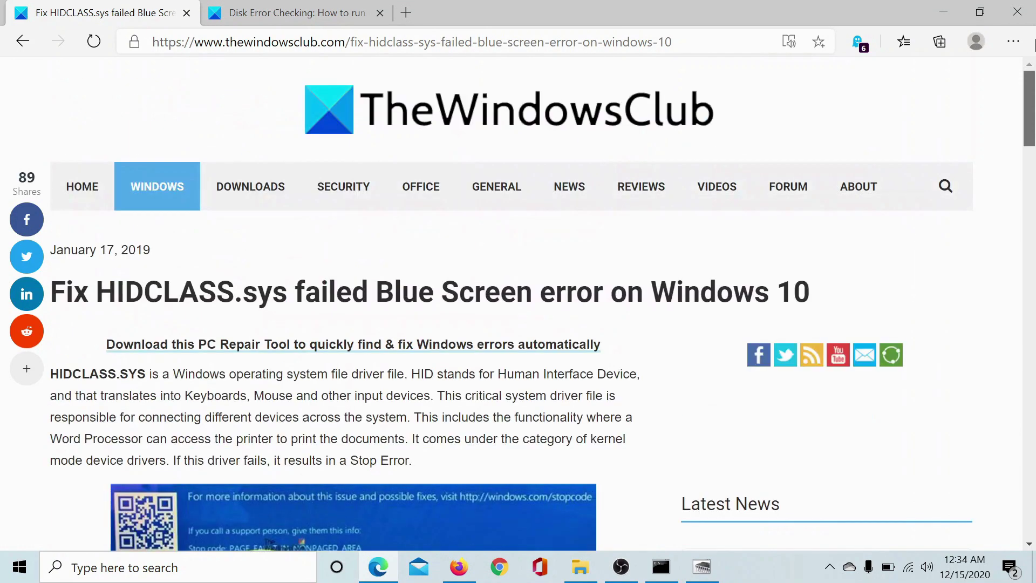